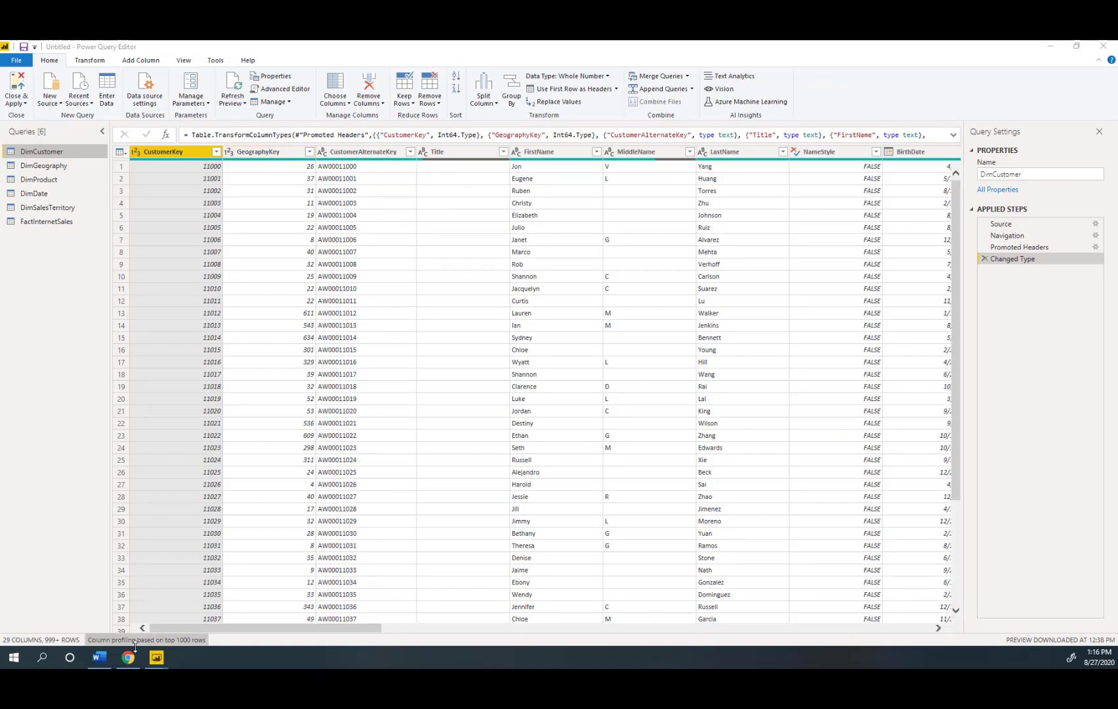
In Chrome's DataChant article, highlight the underscore-replacing formula.
click(130, 659)
scroll(352, 460, up, 20)
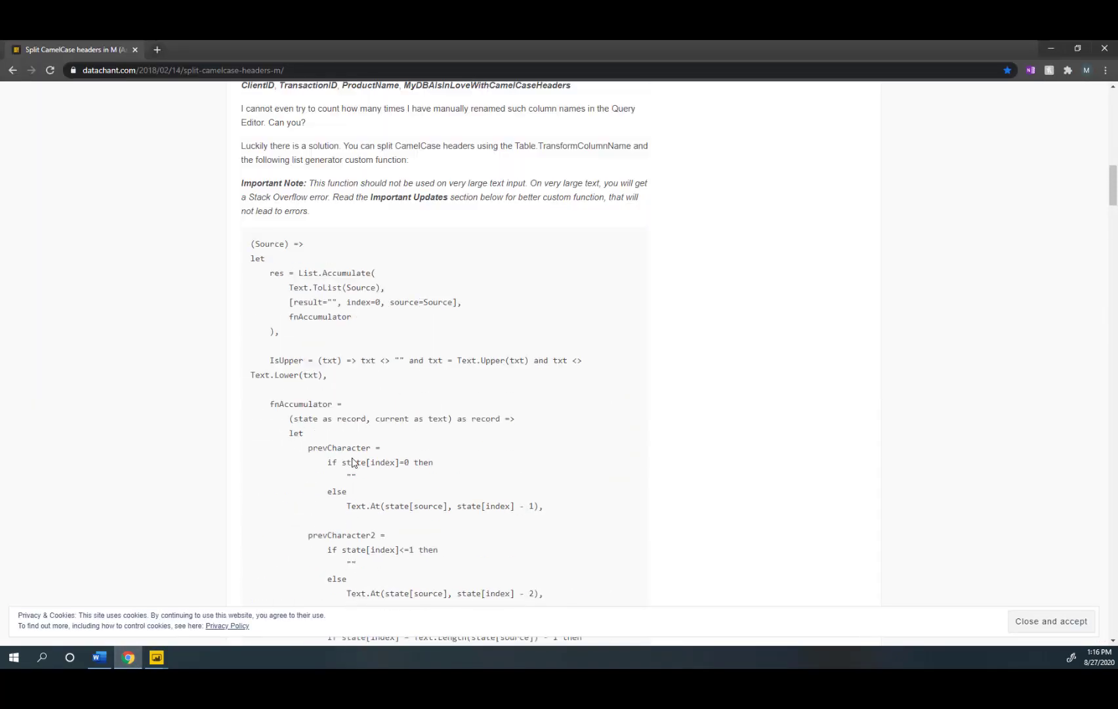
scroll(354, 464, up, 15)
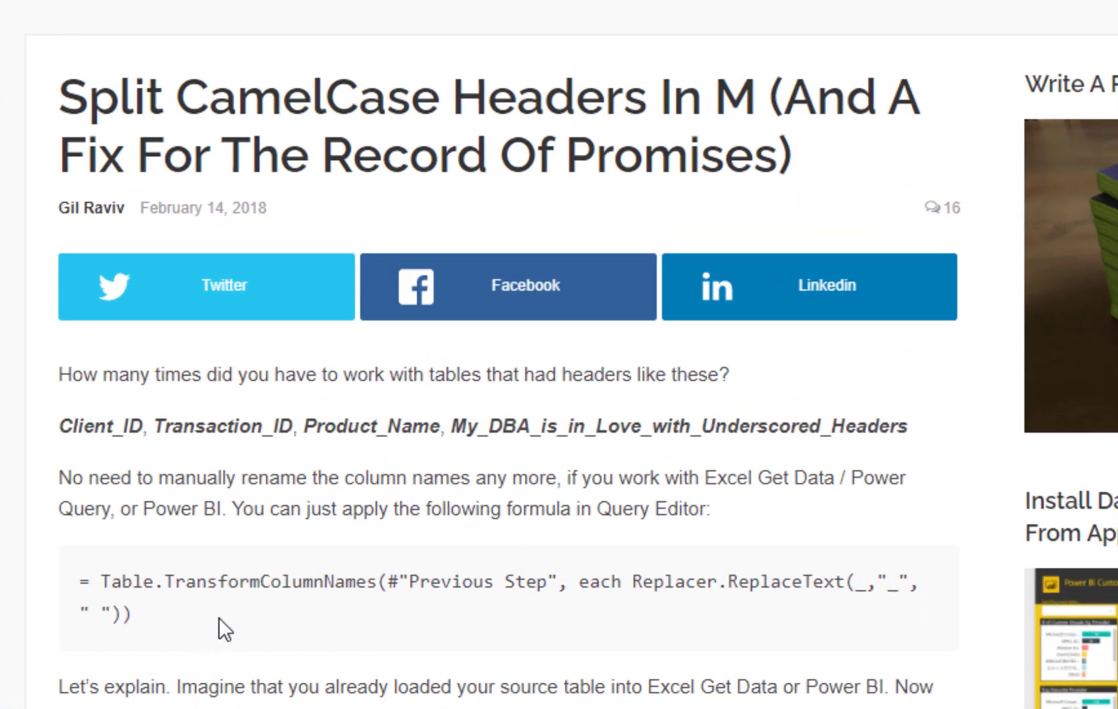
drag(219, 616, 83, 582)
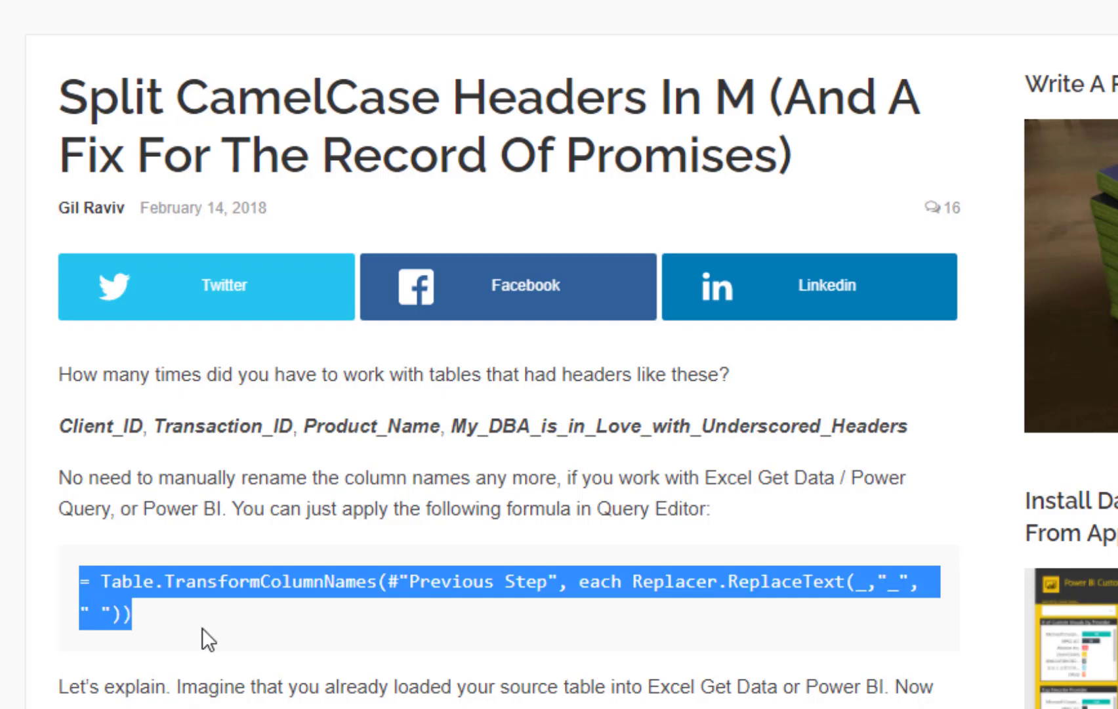
Scroll down to 'The CamelCase Challenge' heading and highlight it.
scroll(256, 652, down, 15)
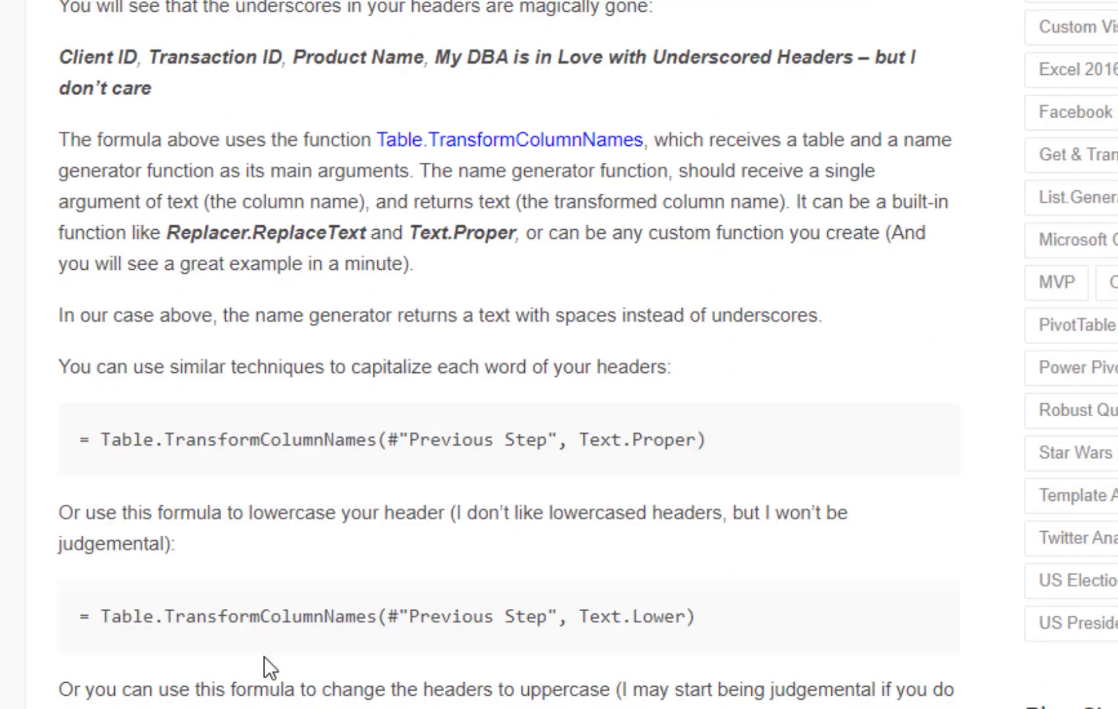
scroll(264, 656, down, 7)
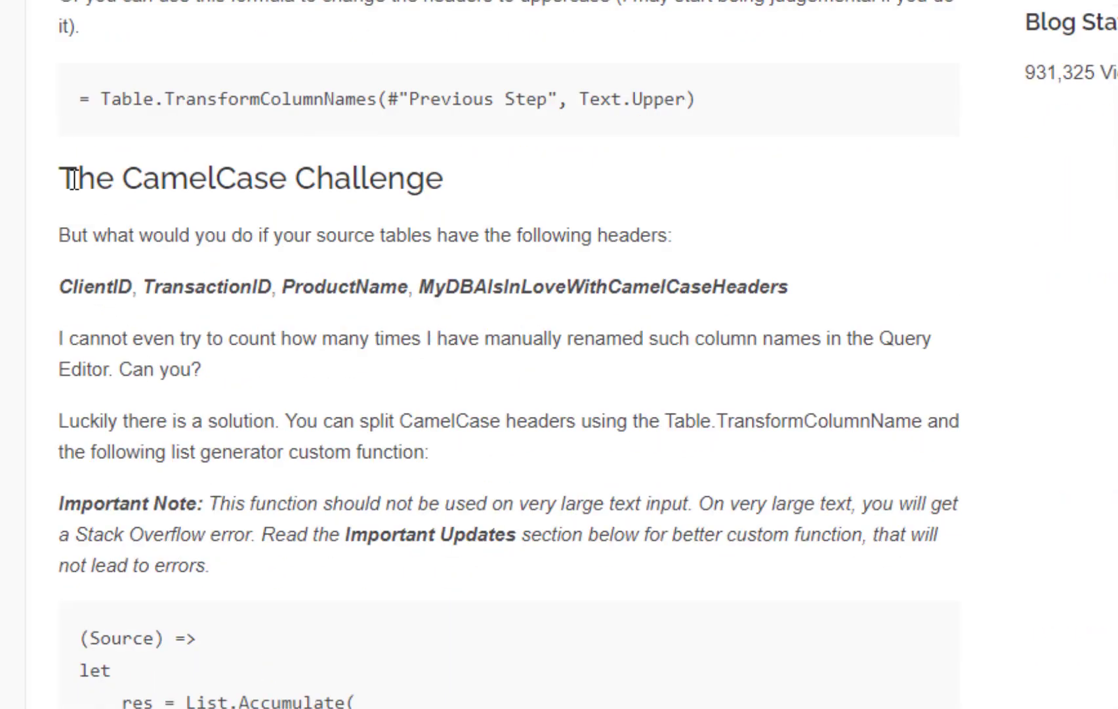
drag(59, 180, 488, 190)
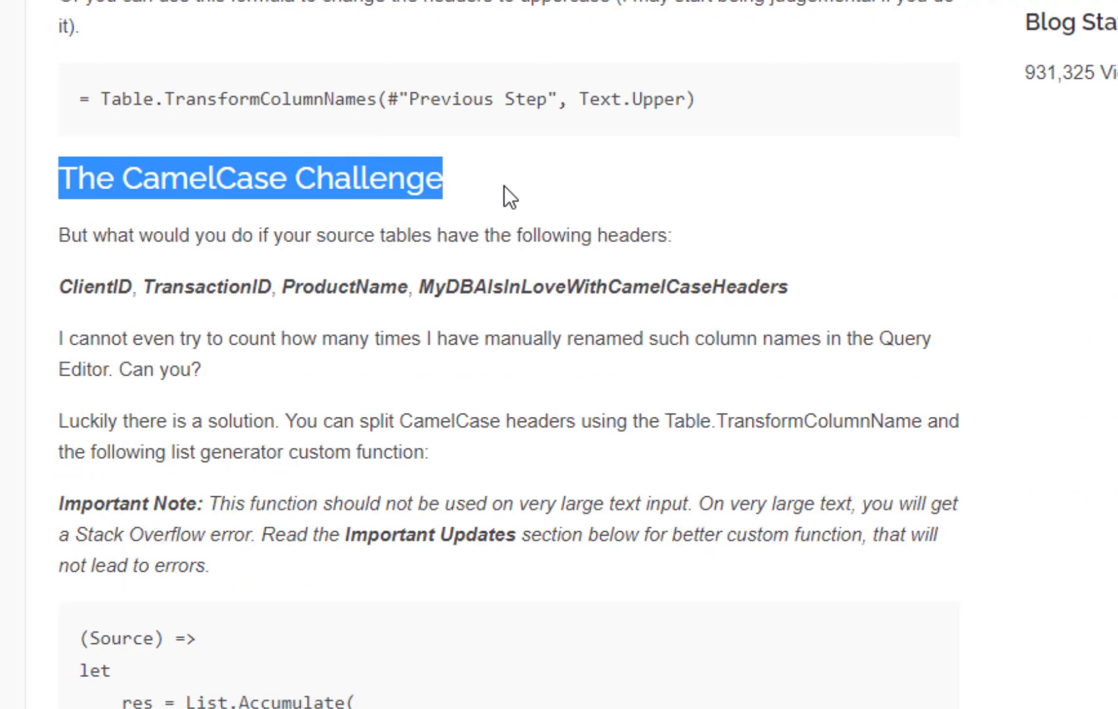
Select and copy the List.Accumulate function code from '(Source) =>' through 'res[result]'.
scroll(447, 518, down, 8)
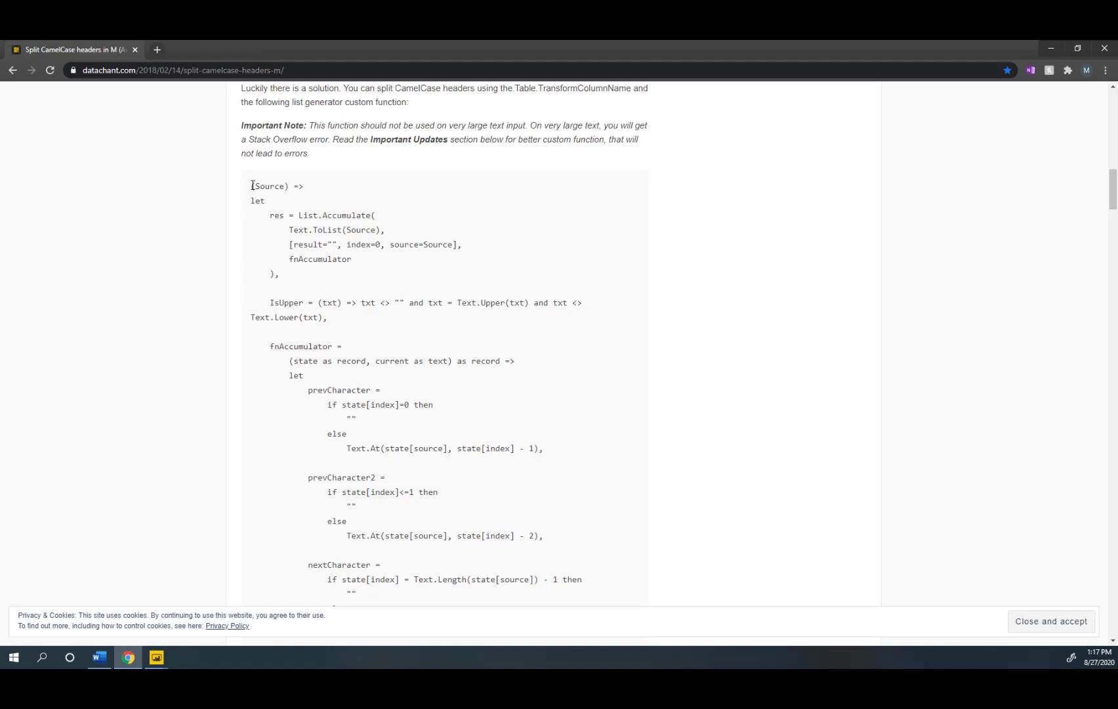
drag(251, 186, 342, 346)
scroll(388, 414, down, 4)
scroll(388, 418, down, 3)
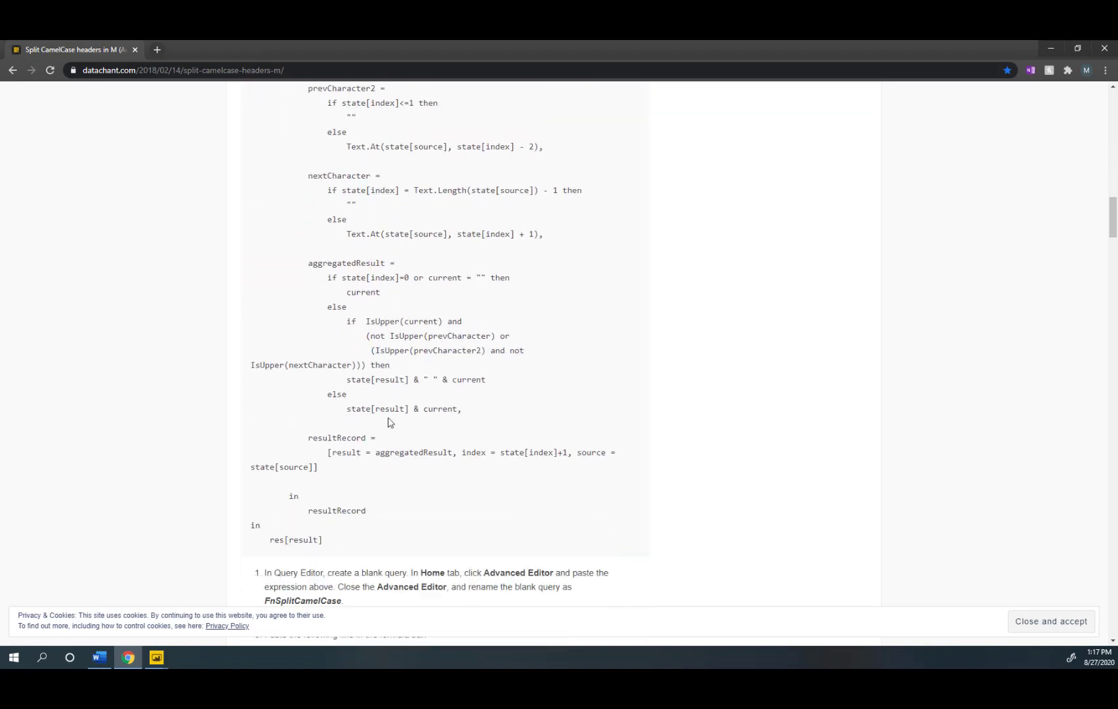
shift+click(329, 464)
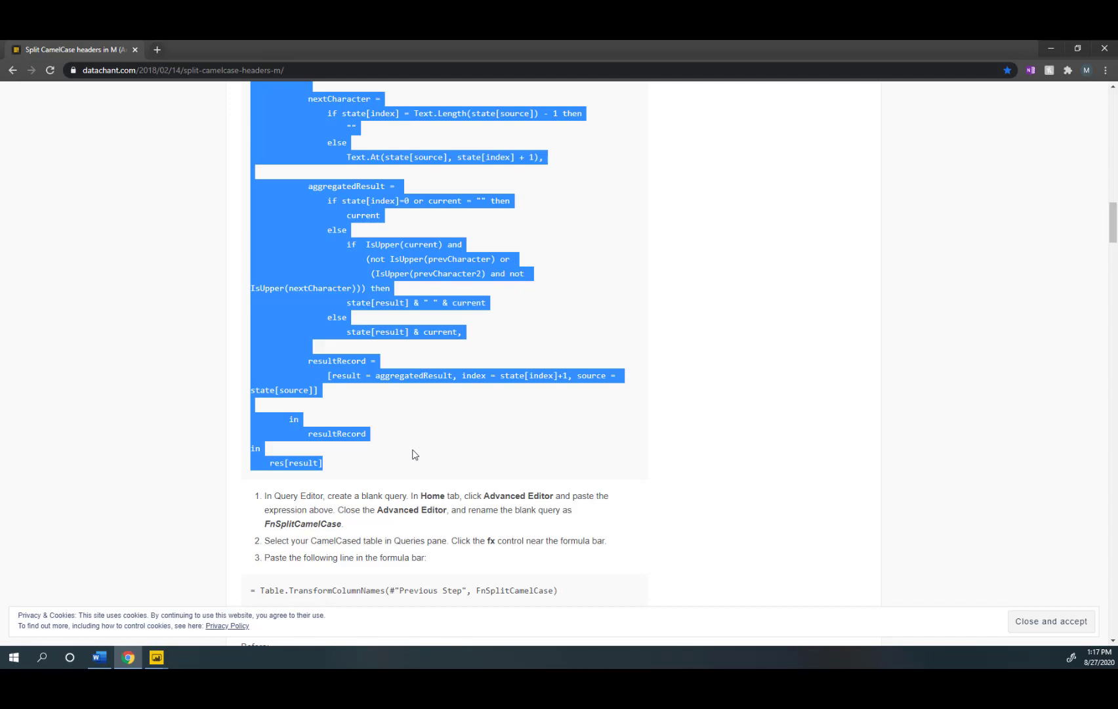
click(158, 656)
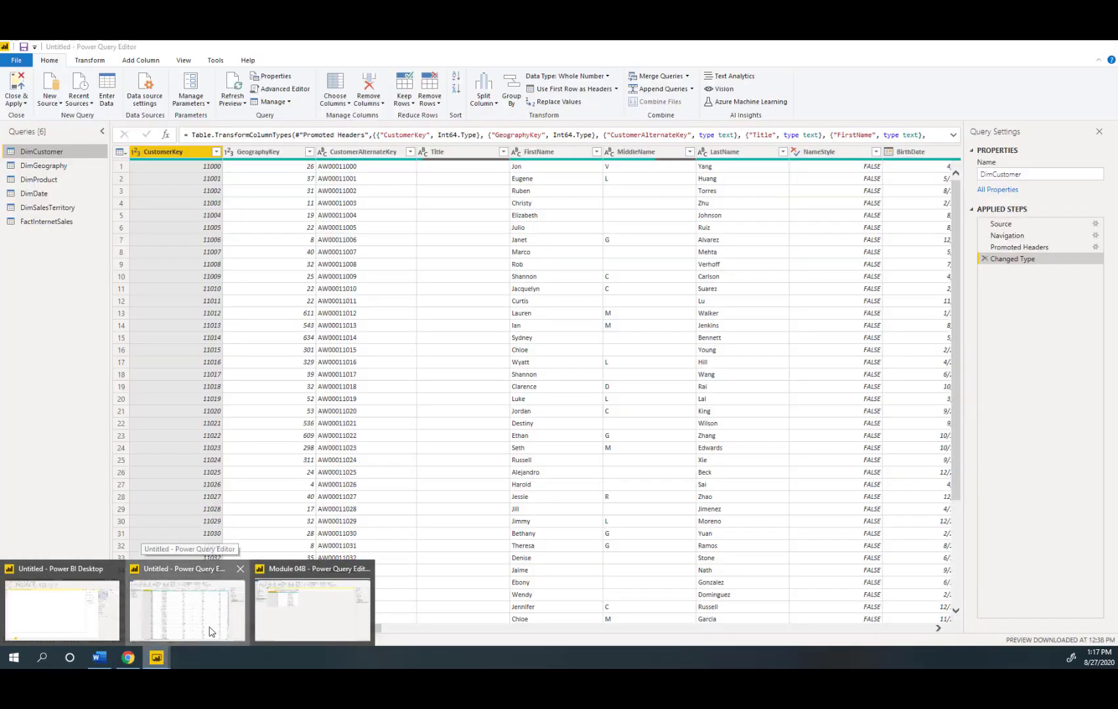
Add a blank query, Query1, and paste the copied CamelCase-splitting function into it.
click(210, 632)
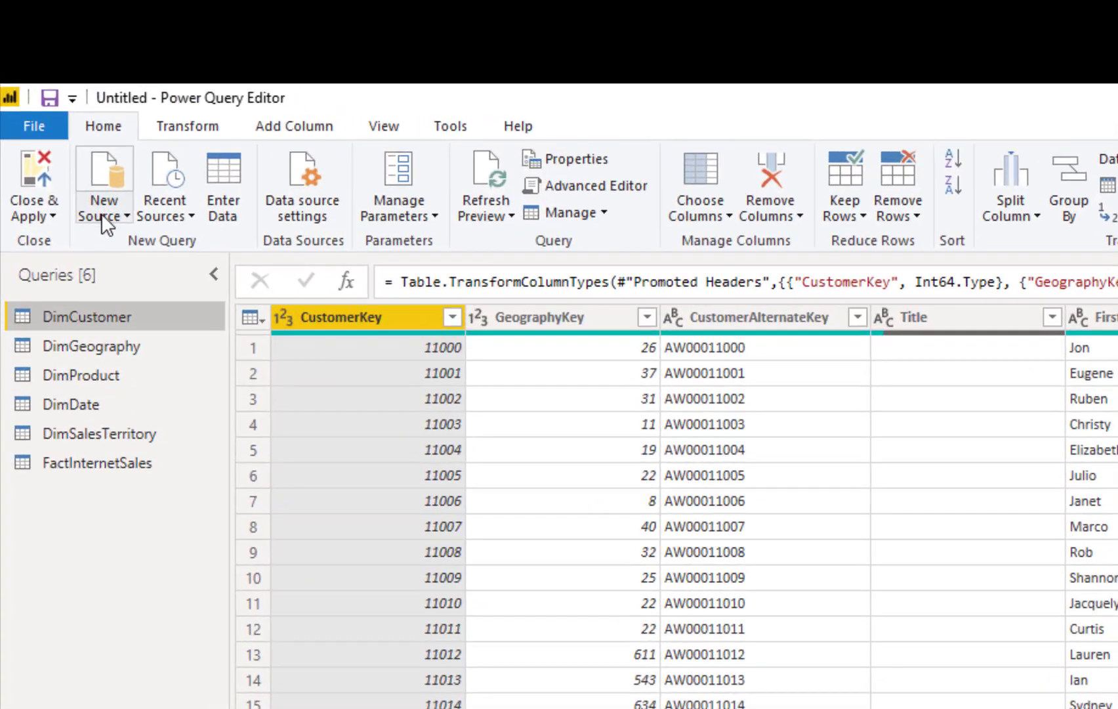
click(49, 103)
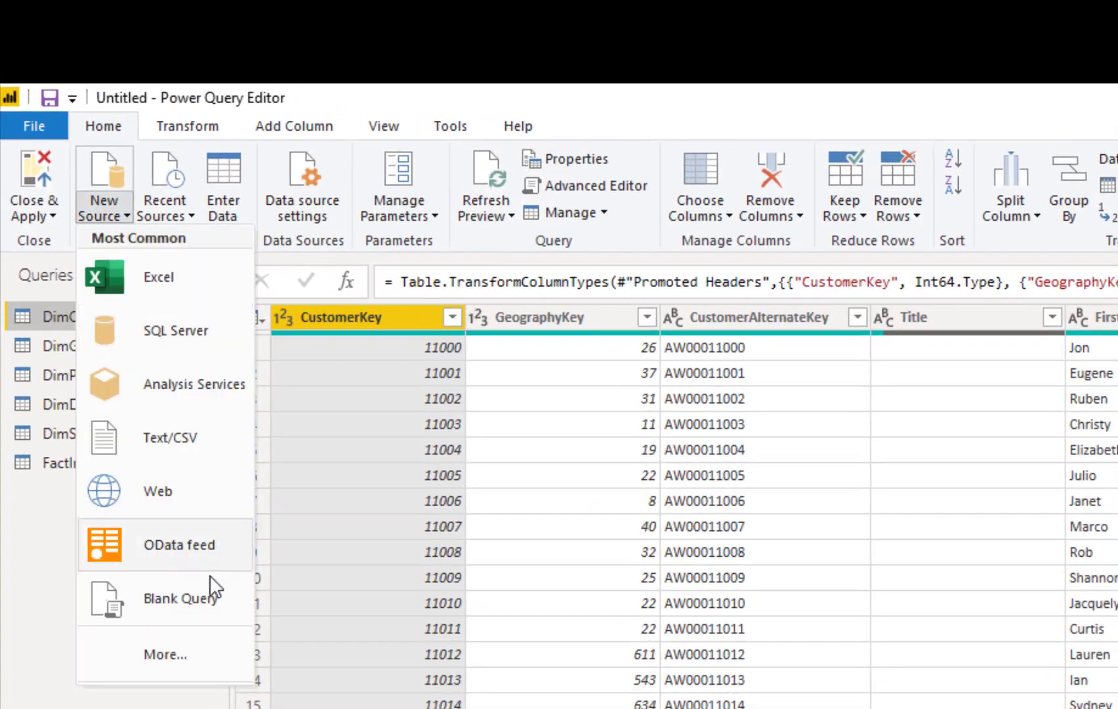
click(185, 600)
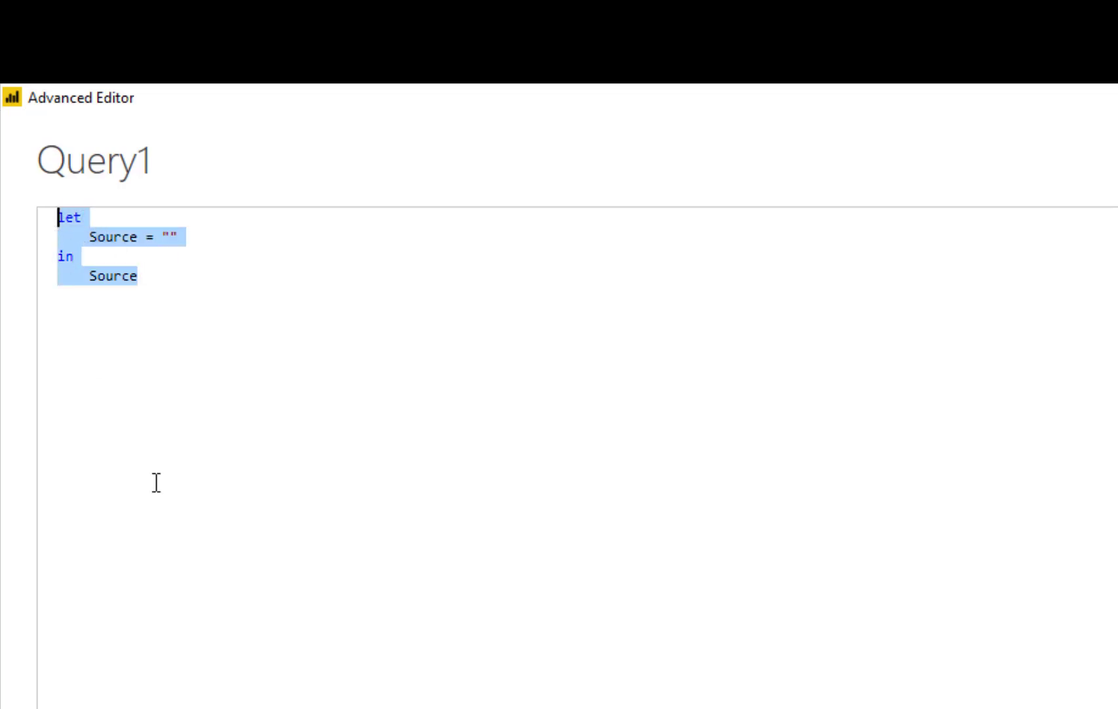
key(ctrl+v)
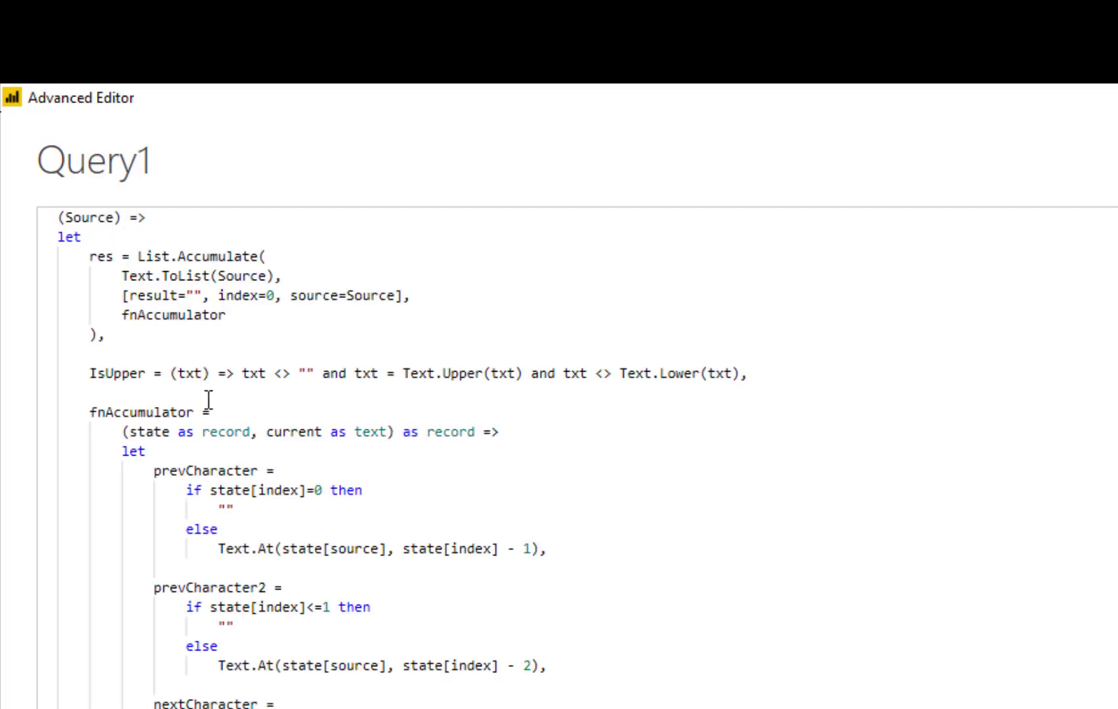
double_click(136, 219)
click(275, 607)
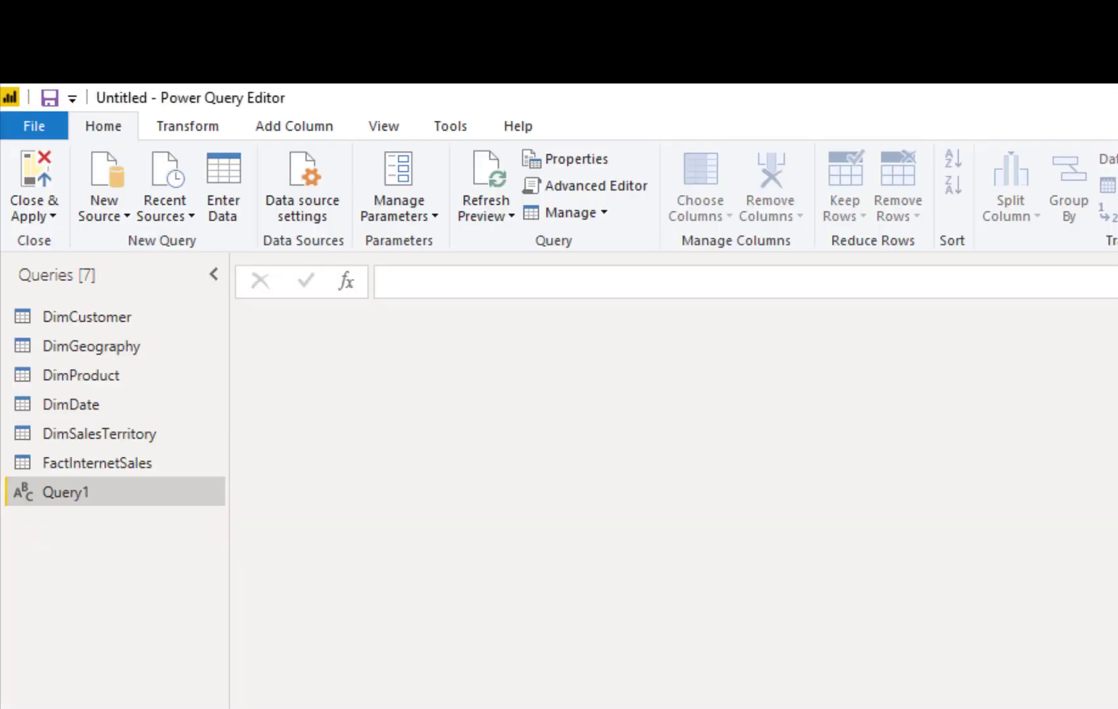
Rename Query1 to fxRenameColumns, then select the DimCustomer query.
double_click(68, 490)
text(fx)
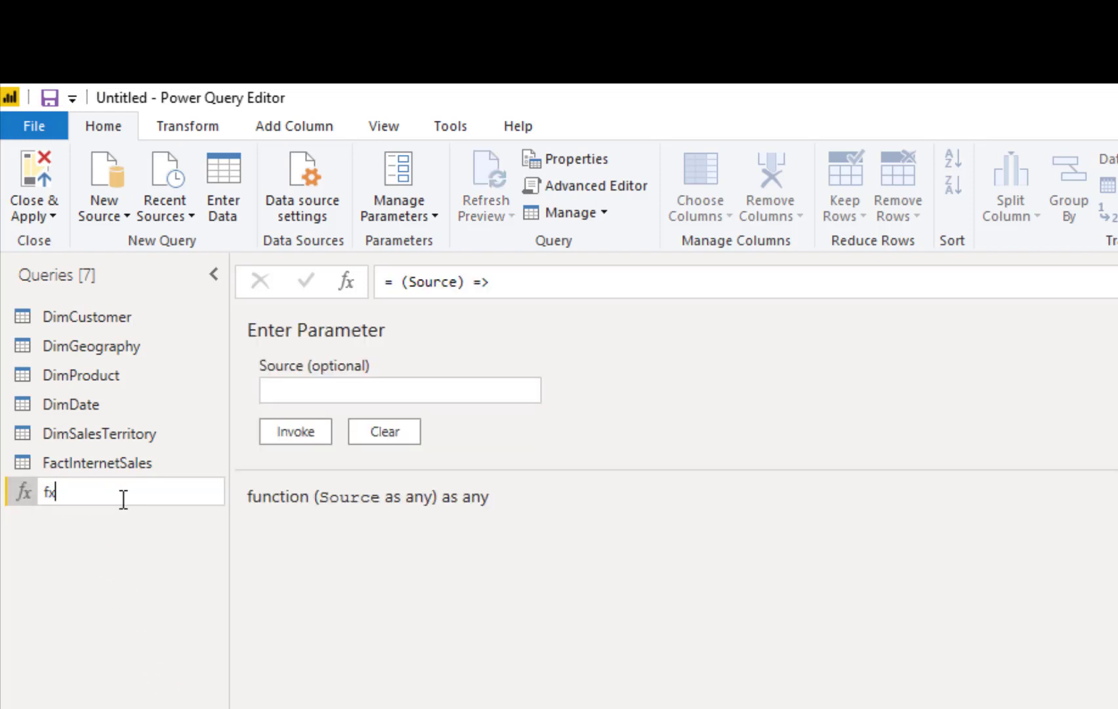
text(Rean)
key(BackSpace)
key(BackSpace)
text(nameCol)
text(ums)
text(ns)
key(Return)
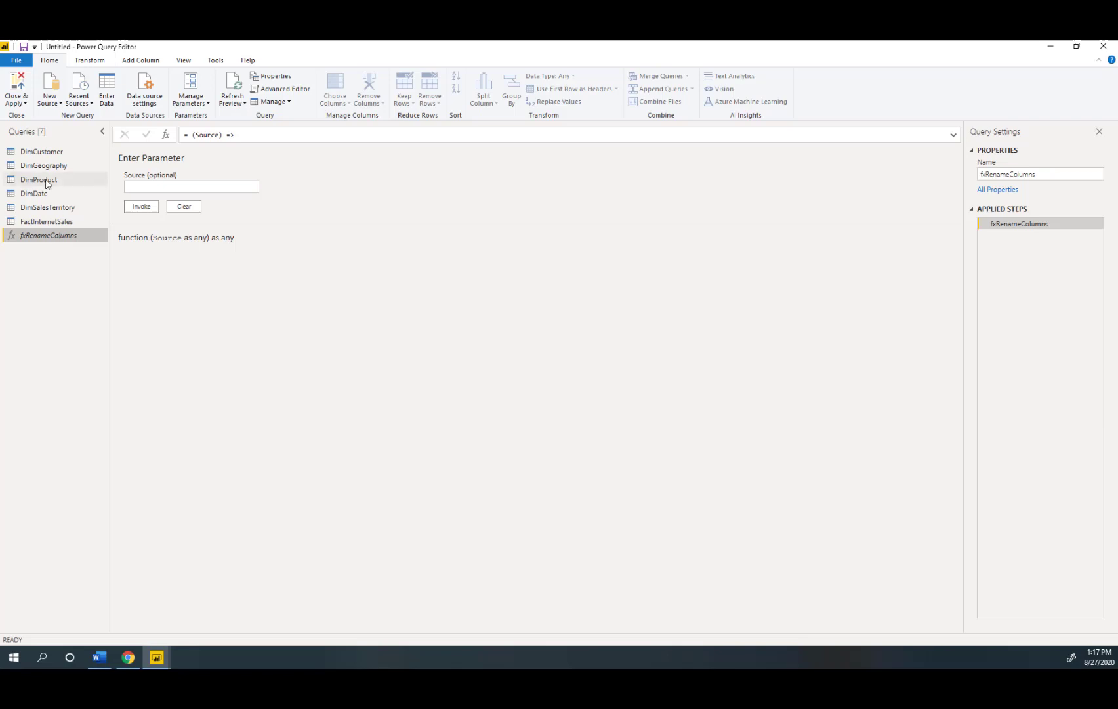
click(42, 152)
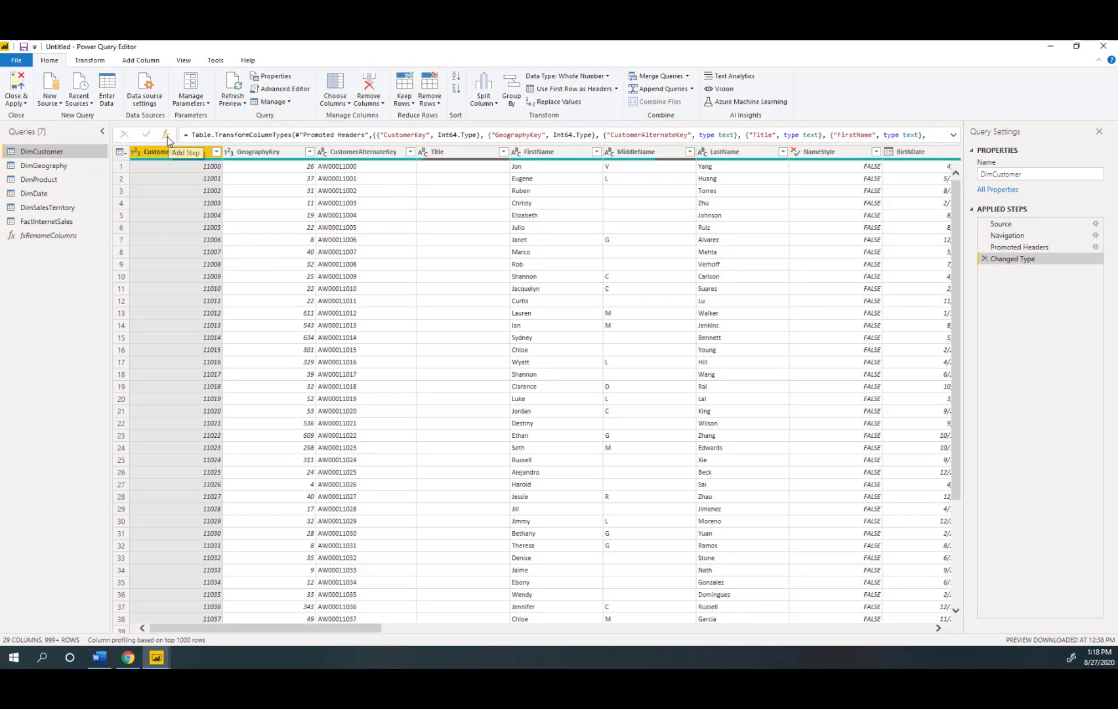
Add a DimCustomer step with formula = Table.TransformColumnNames(#"Changed Type", fxRenameColumns).
click(166, 135)
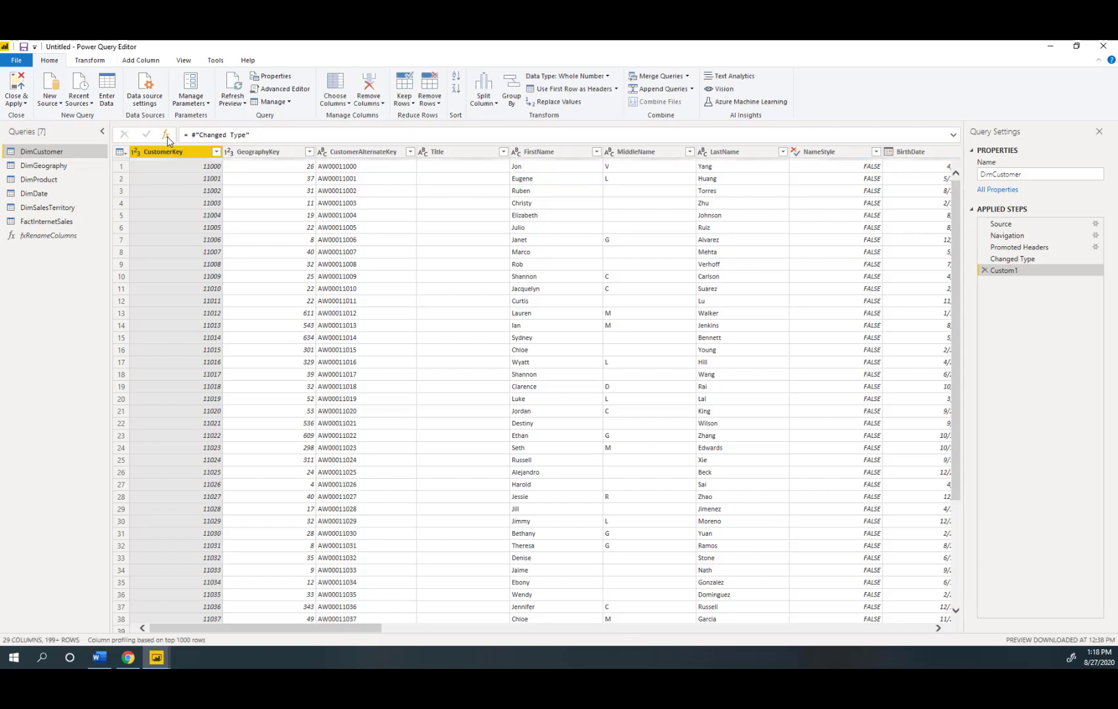
click(189, 135)
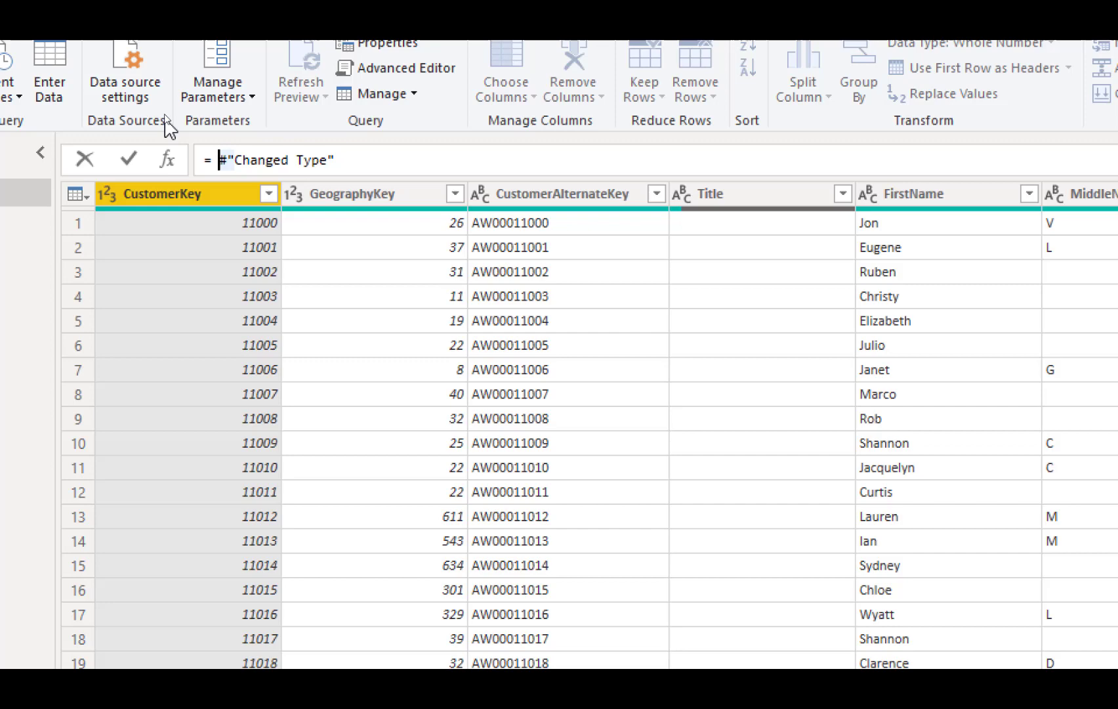
text(()
key(Left)
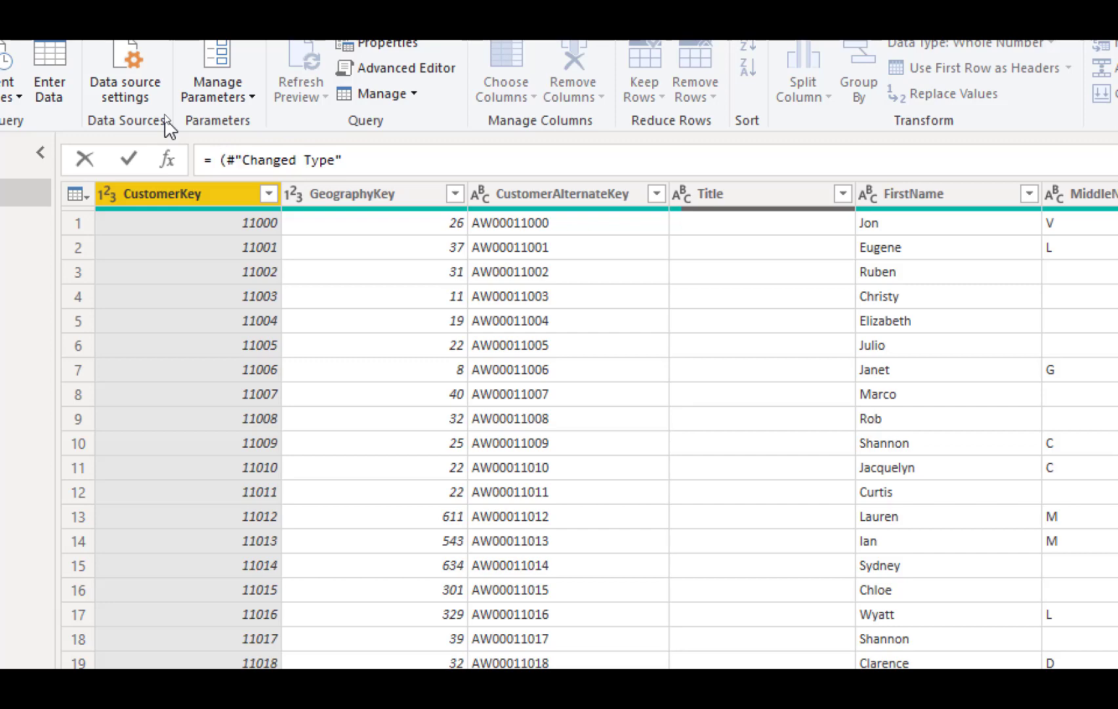
text(Table.)
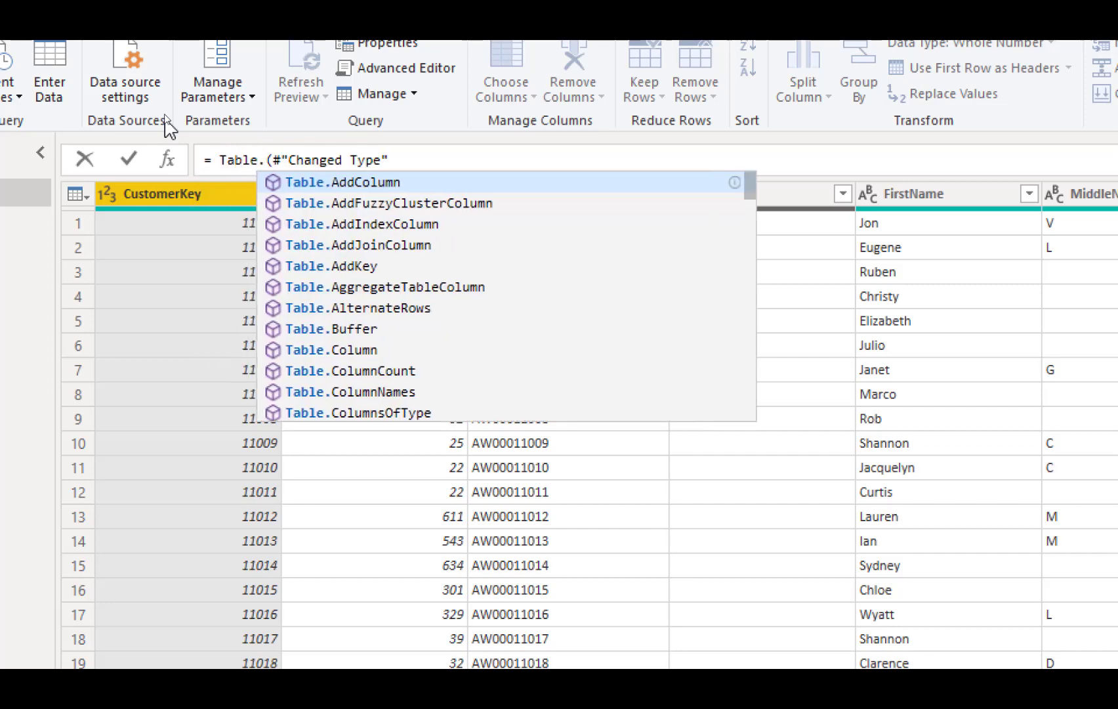
text(Tran)
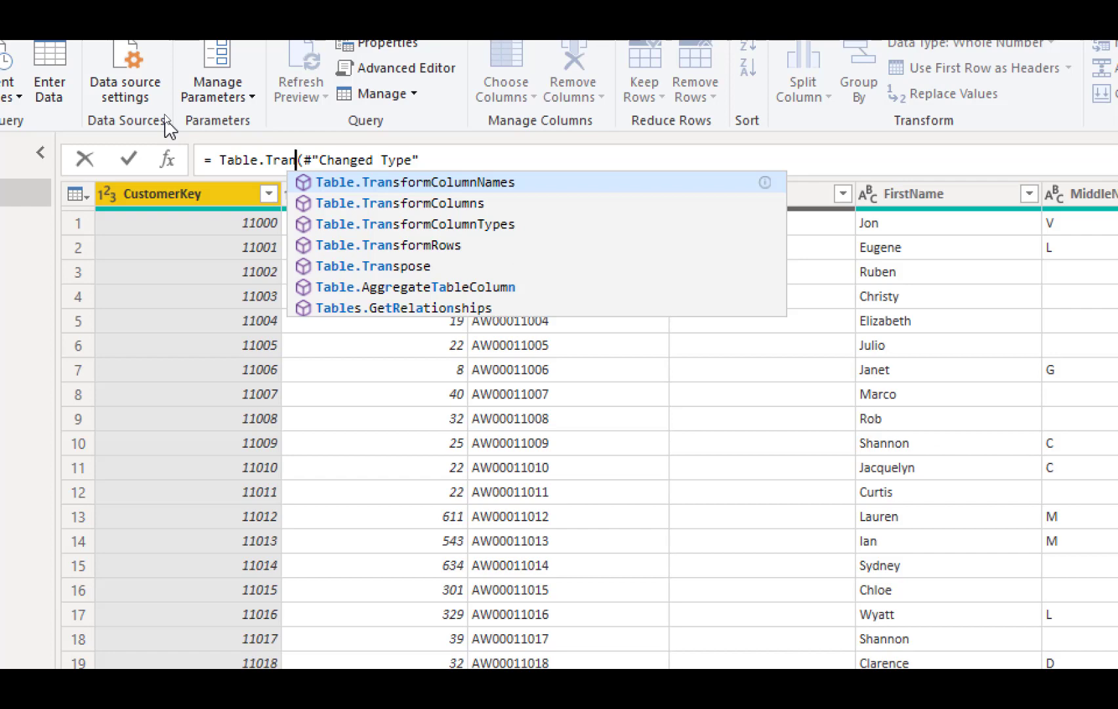
click(376, 186)
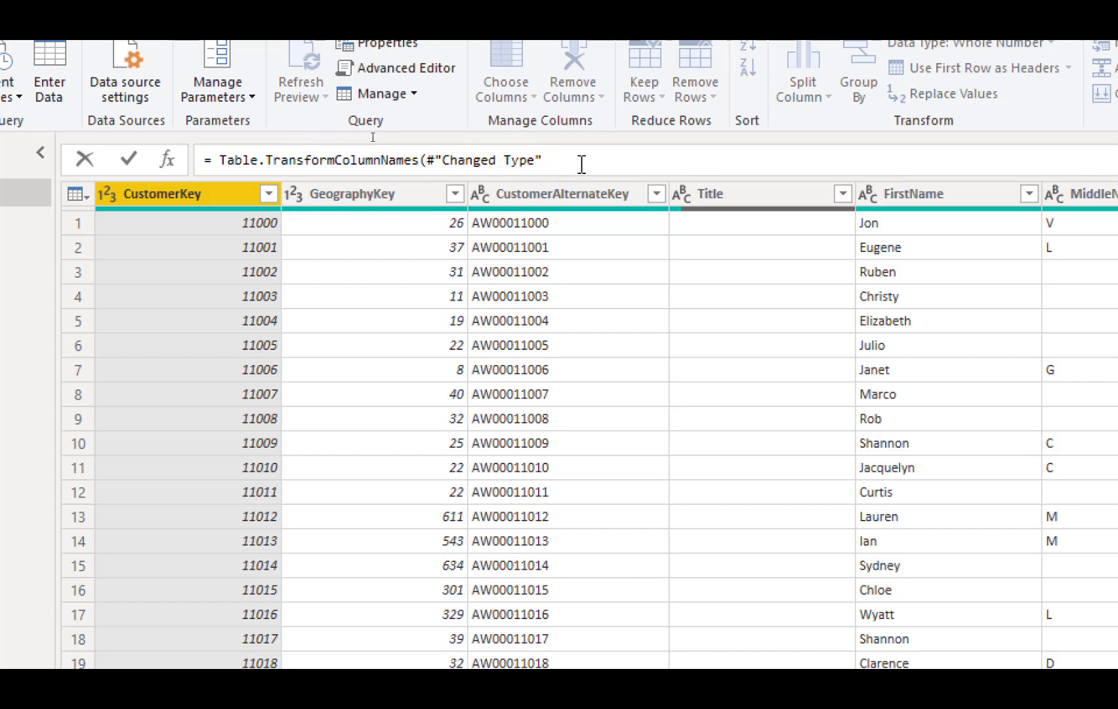
text(, f)
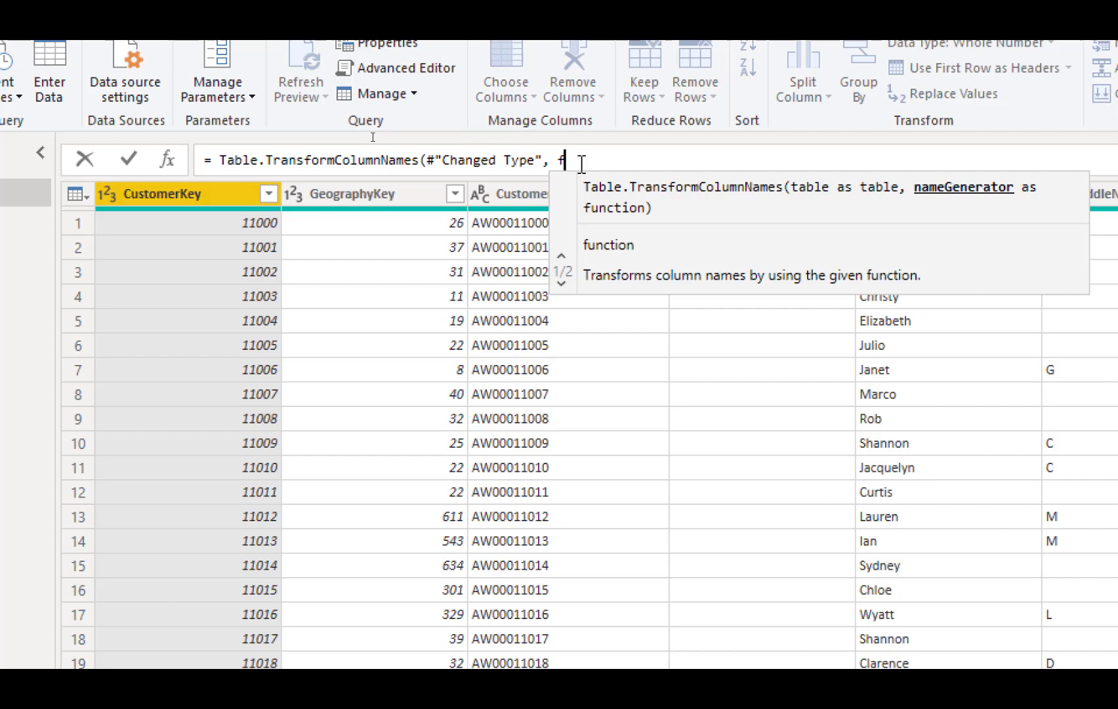
text(x)
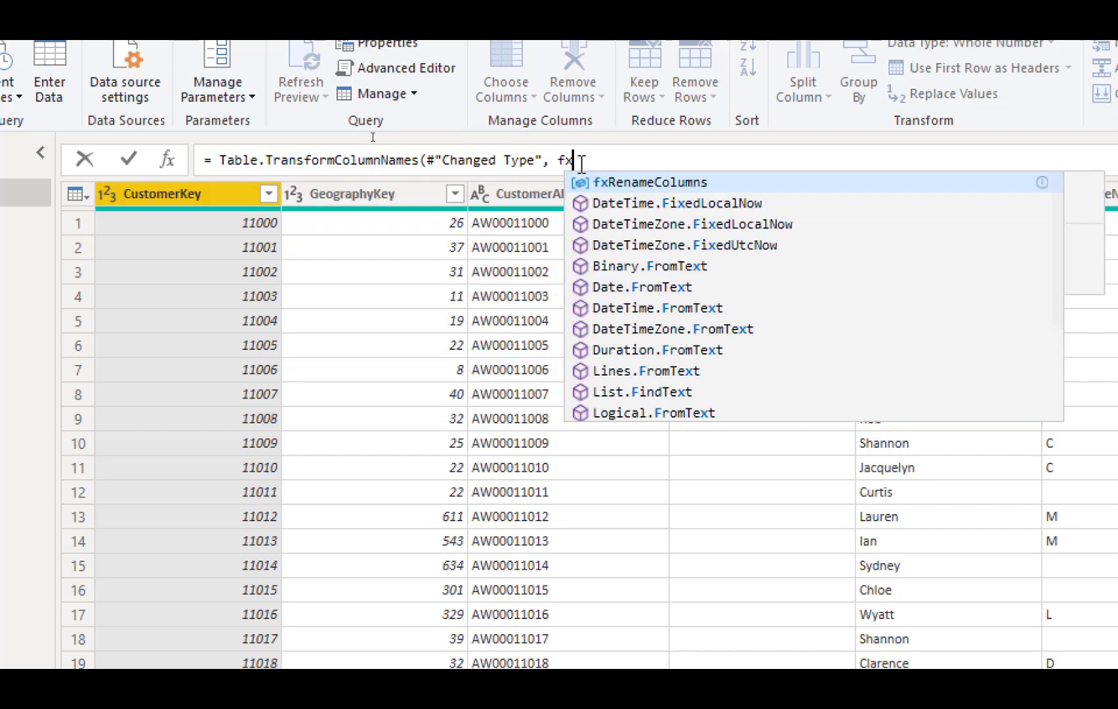
key(Tab)
text())
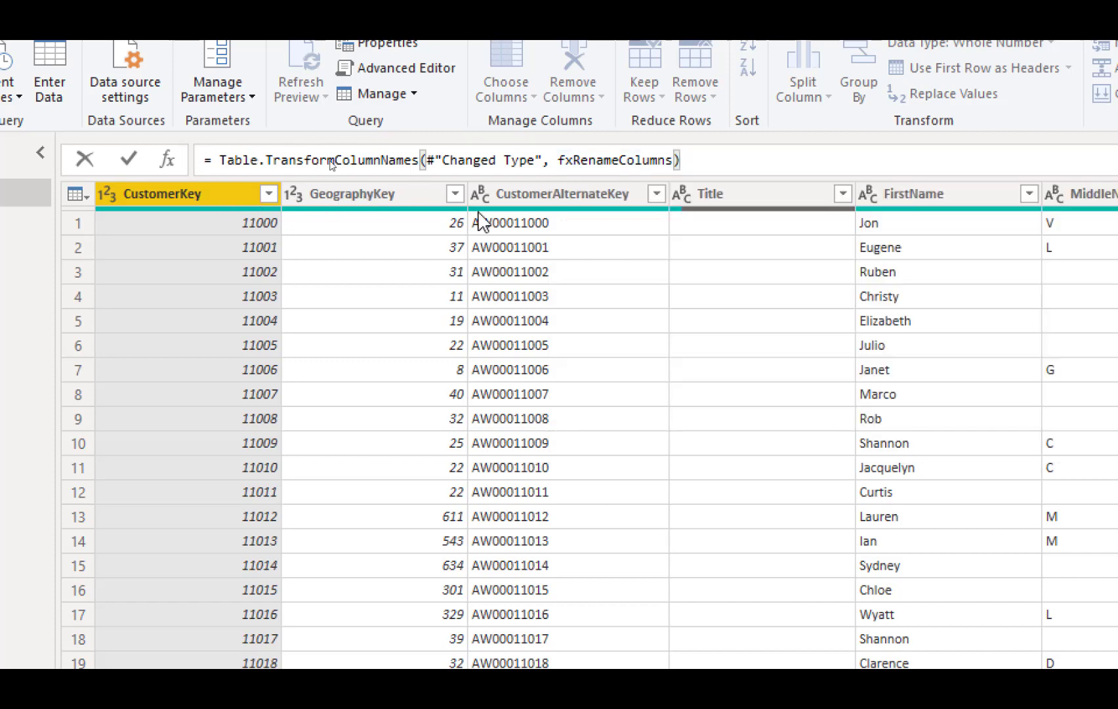
Commit the Table.TransformColumnNames formula to rename DimCustomer's headers.
key(Return)
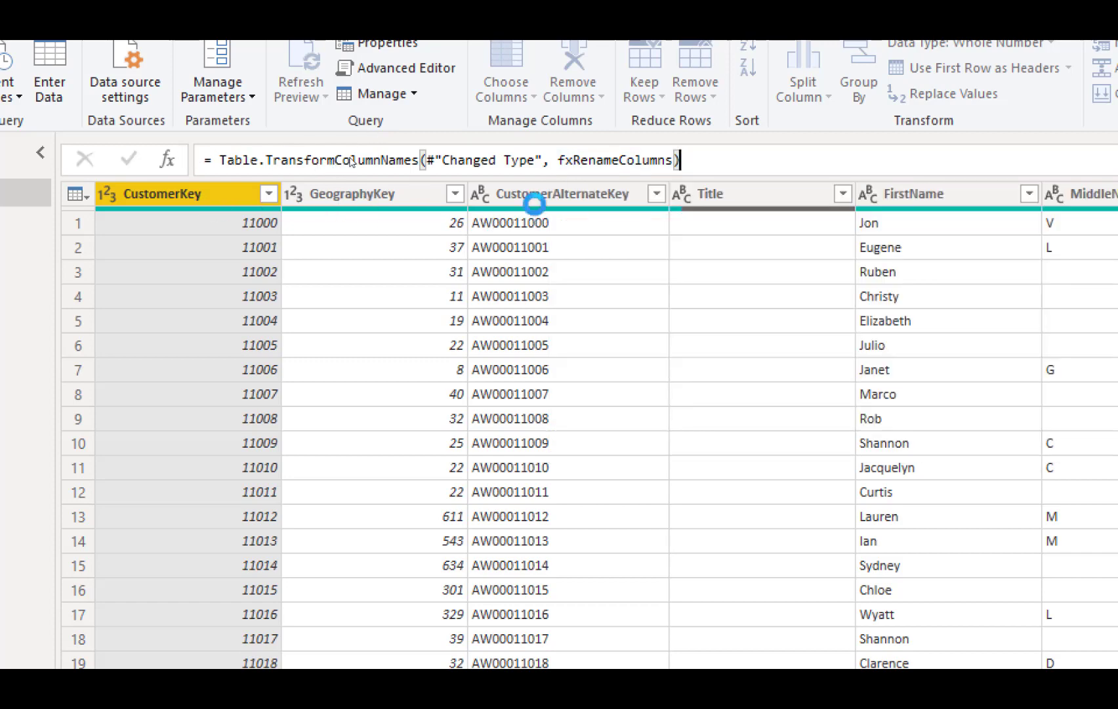